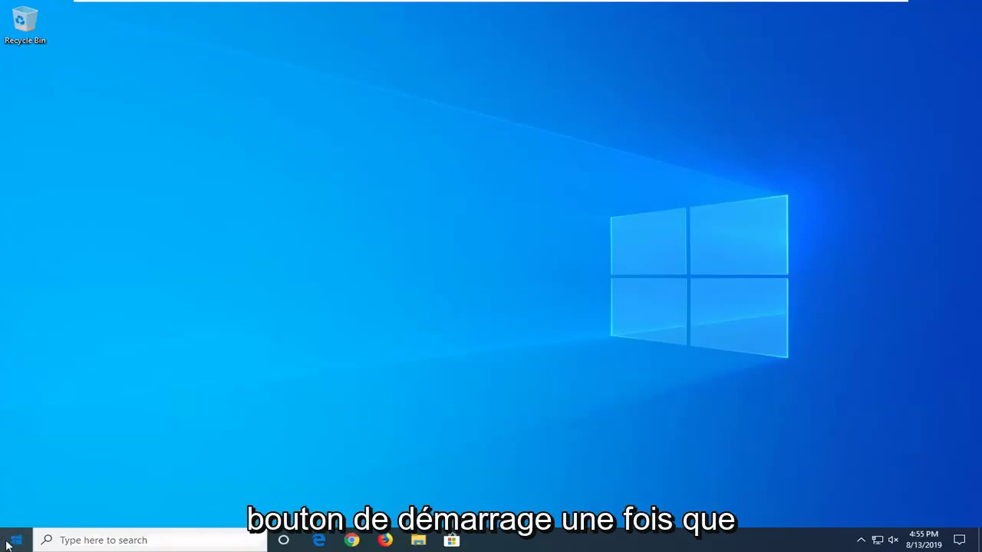
# Search for and open Control Panel, viewing All Control Panel Items as Large icons.
pyautogui.press('super')
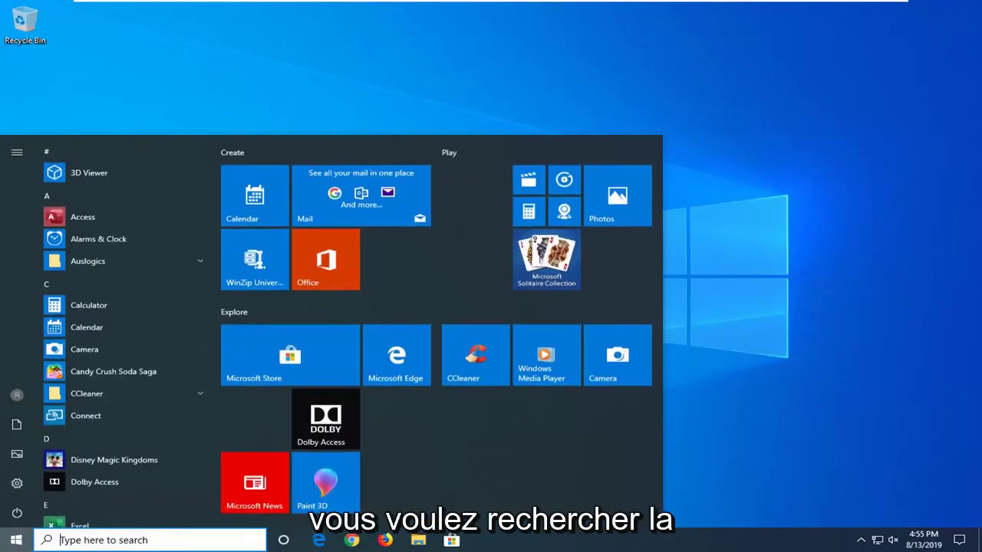
pyautogui.write('co')
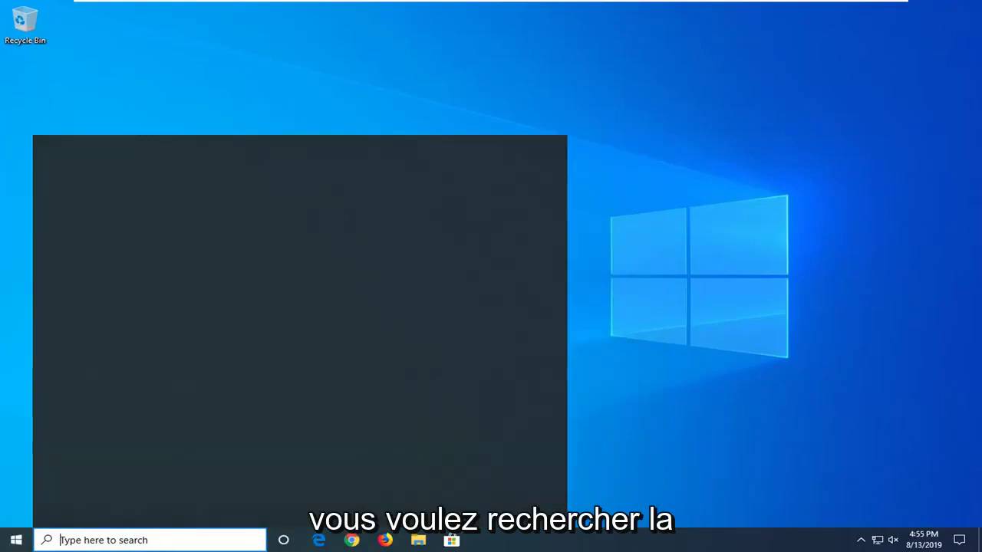
pyautogui.write('ntrol panel')
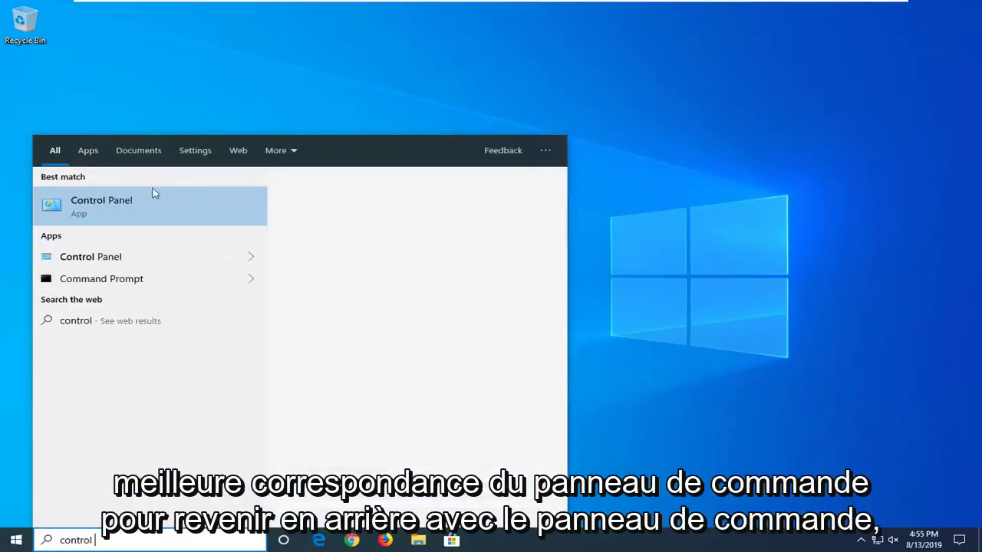
pyautogui.click(112, 203)
pyautogui.write('panel')
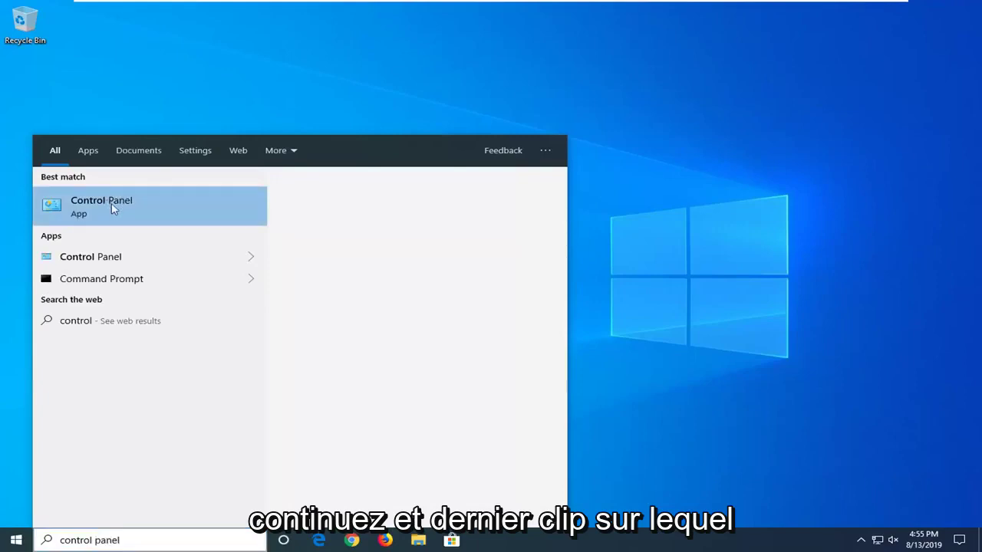
pyautogui.click(113, 206)
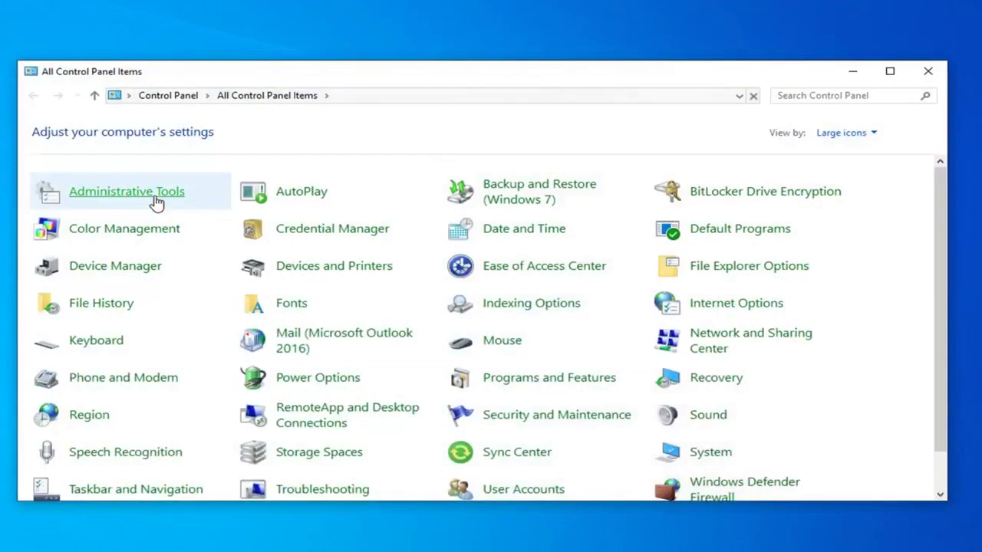
pyautogui.click(841, 133)
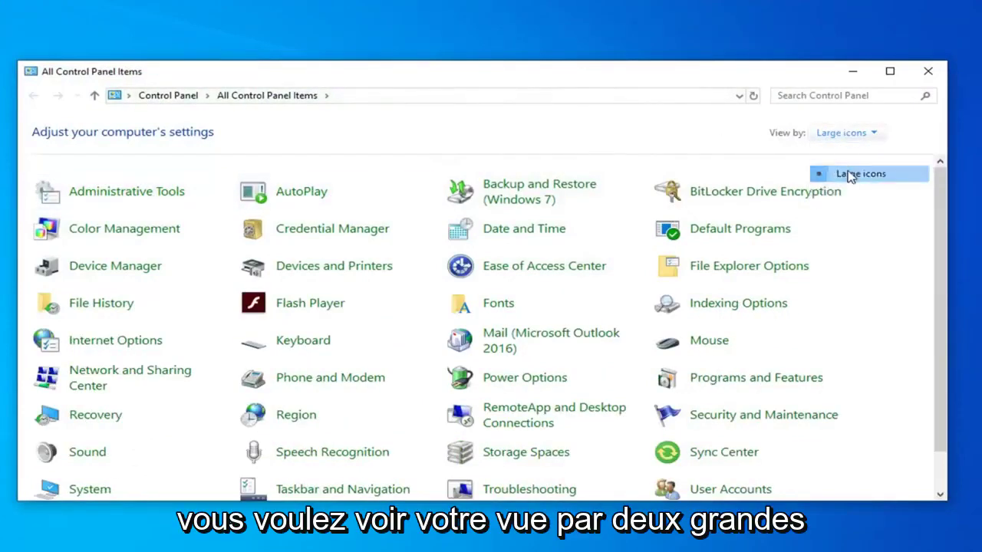
pyautogui.click(848, 174)
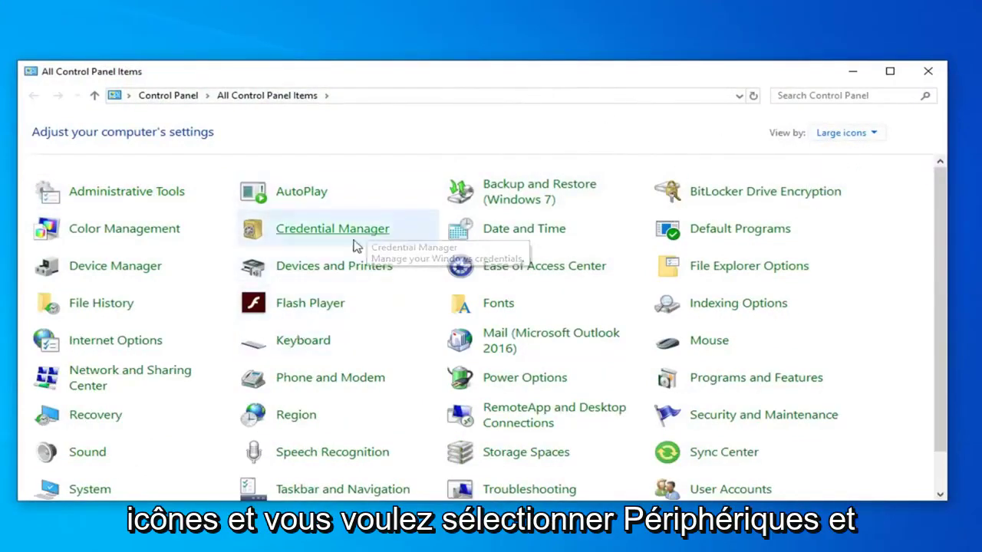
# Open Devices and Printers and select Microsoft XPS Document Writer.
pyautogui.click(318, 274)
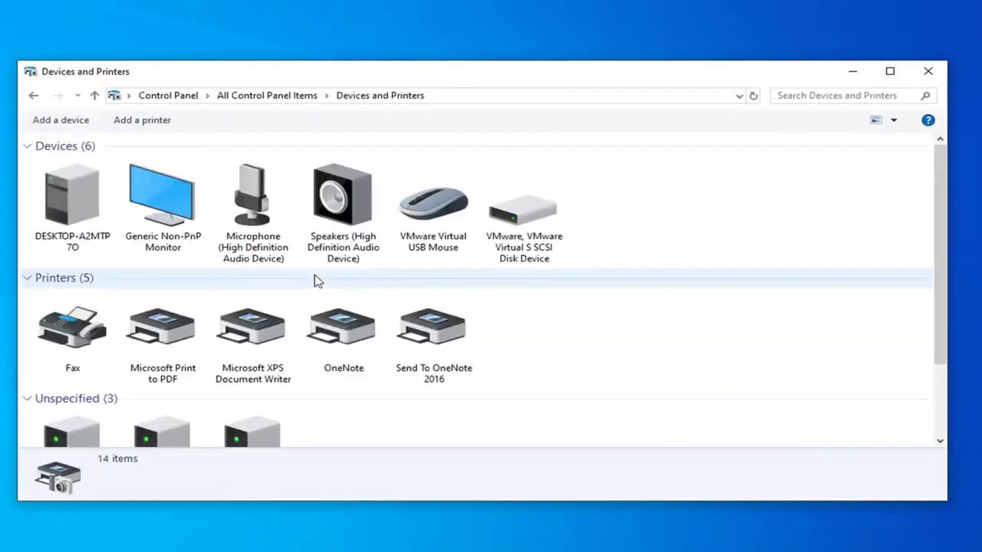
pyautogui.click(263, 335)
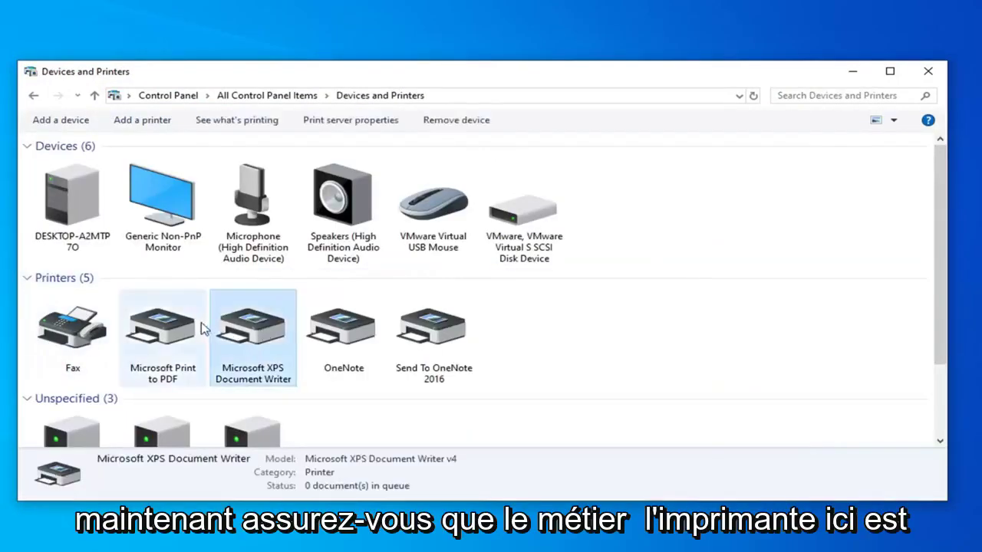
pyautogui.scroll(-2, 201, 326)
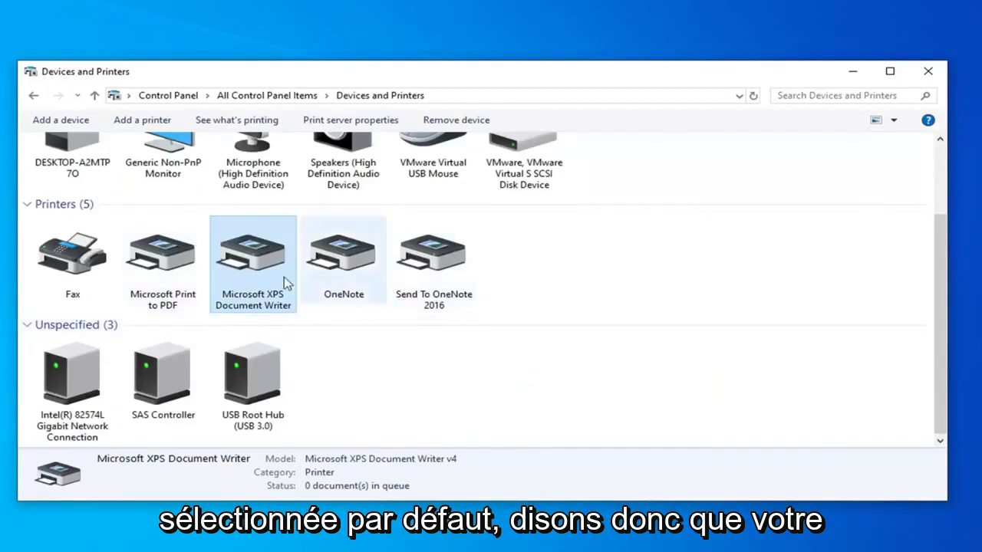
# Attempt to set Microsoft XPS Document Writer as default printer, then cancel the warning.
pyautogui.rightClick(245, 259)
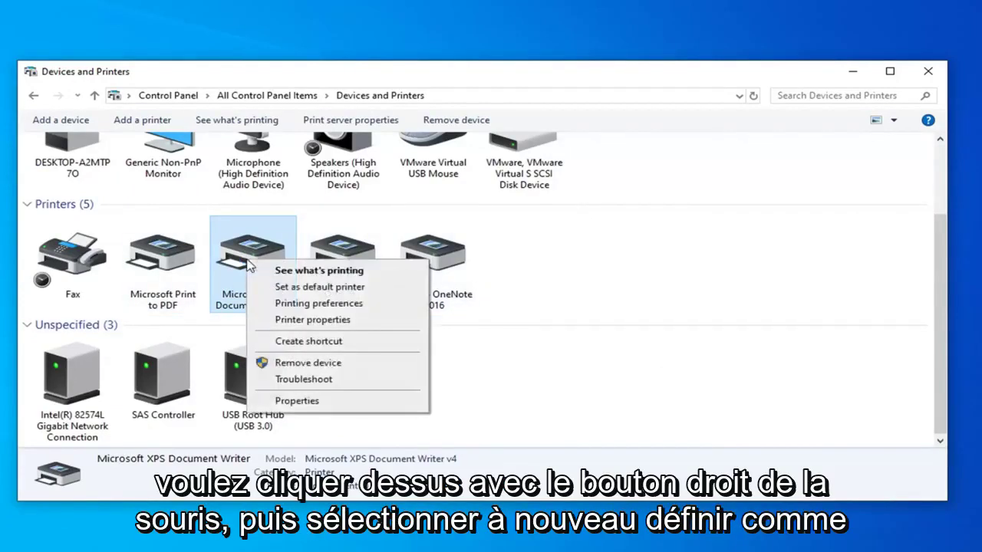
pyautogui.click(317, 286)
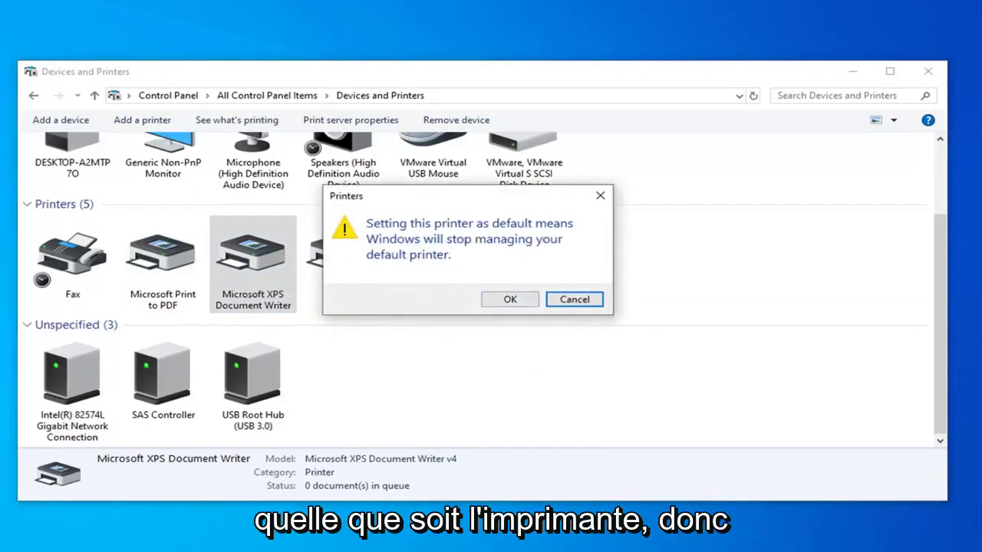
pyautogui.moveTo(431, 201); pyautogui.dragTo(606, 200)
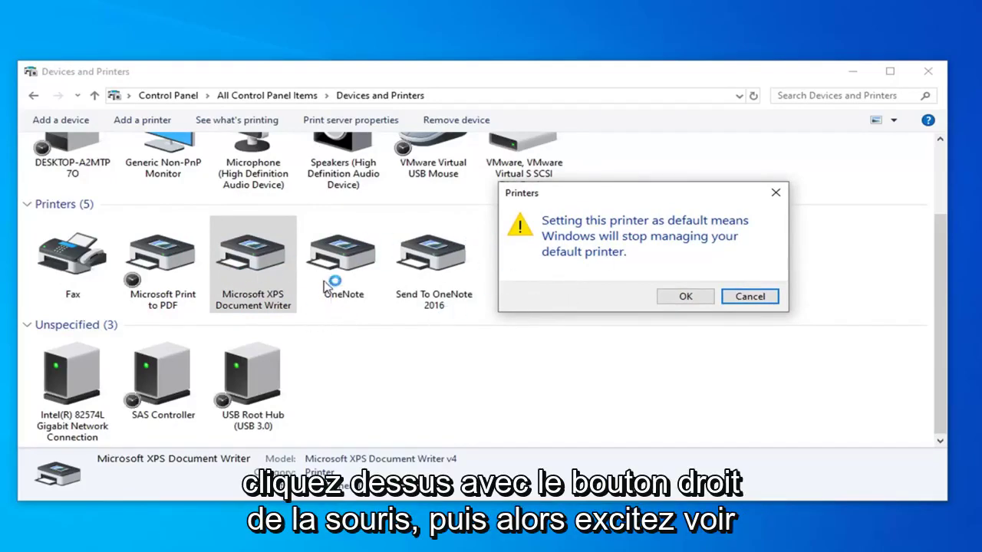
pyautogui.click(748, 296)
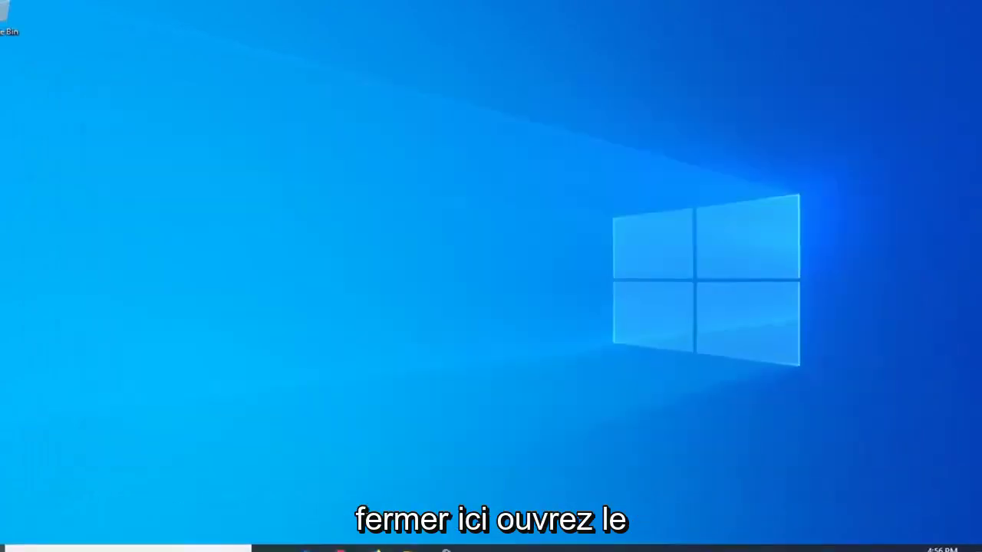
# Search for 'device manager' and open Device Manager, moving its window toward the centre.
pyautogui.click(15, 541)
pyautogui.write('d')
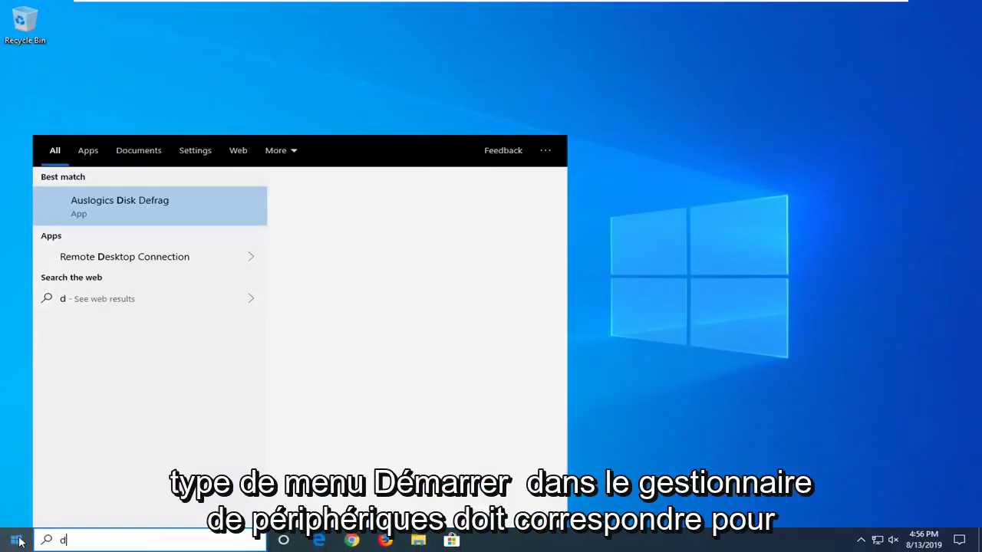
pyautogui.write('evice manager')
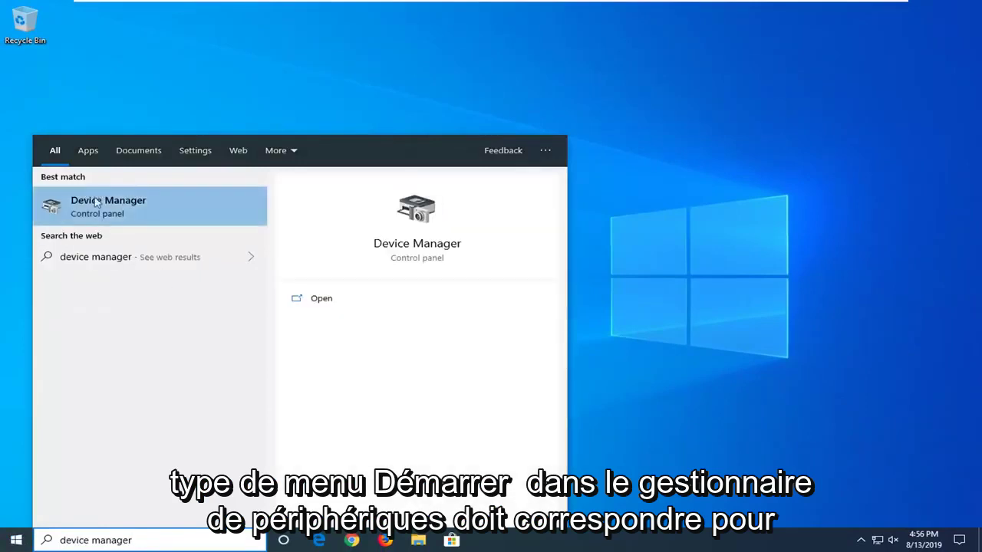
pyautogui.click(101, 209)
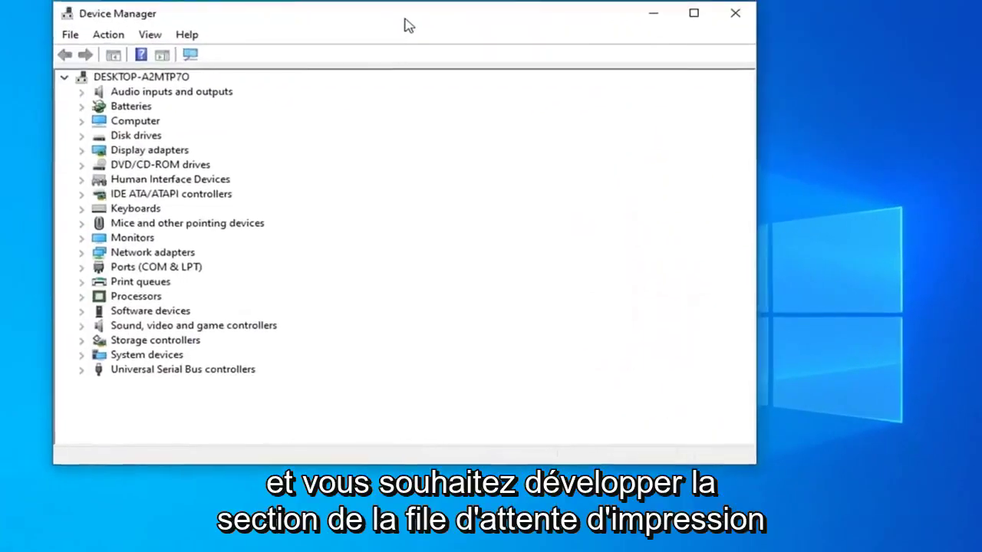
pyautogui.moveTo(409, 25); pyautogui.dragTo(507, 61)
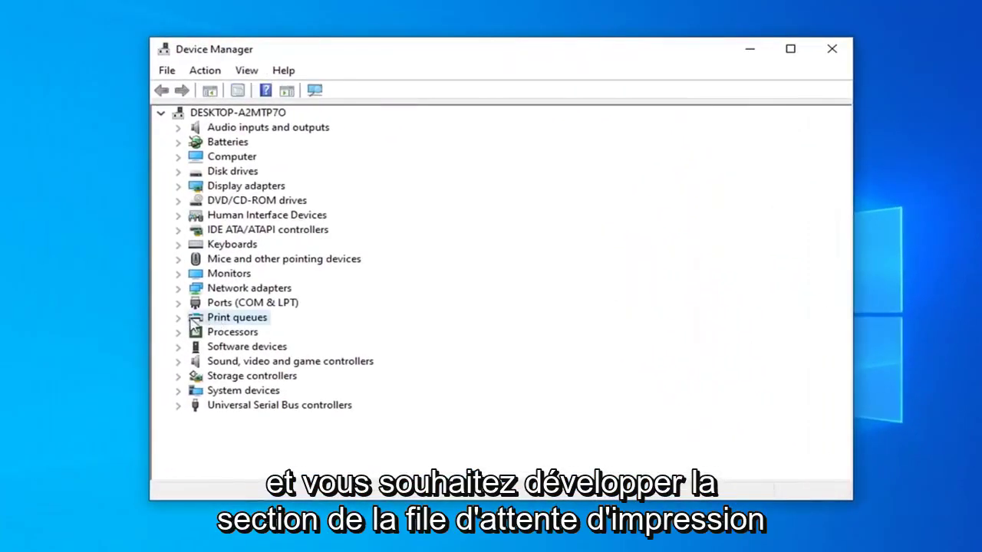
# Expand Print queues, select Microsoft Print to PDF, and bring up Microsoft XPS Document Writer's options.
pyautogui.doubleClick(238, 317)
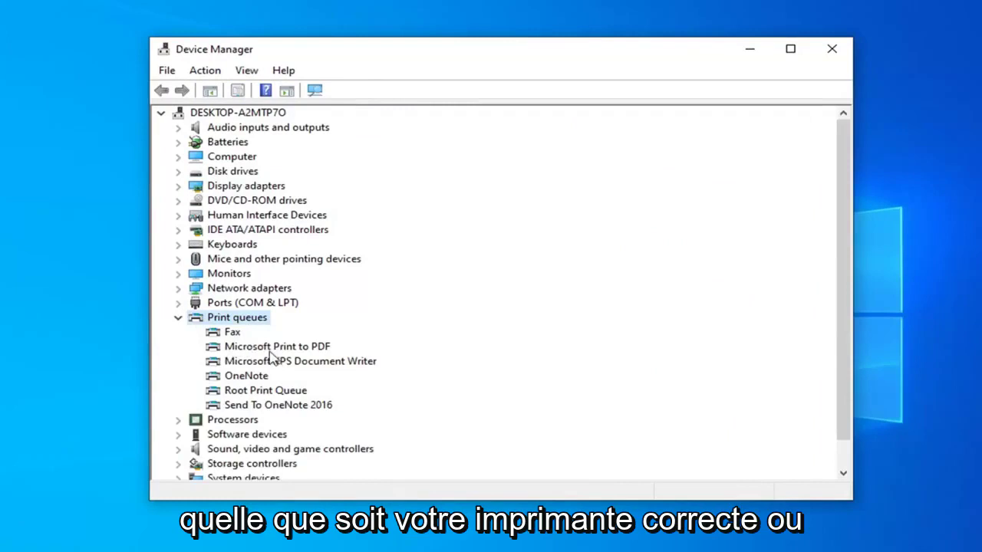
pyautogui.click(240, 348)
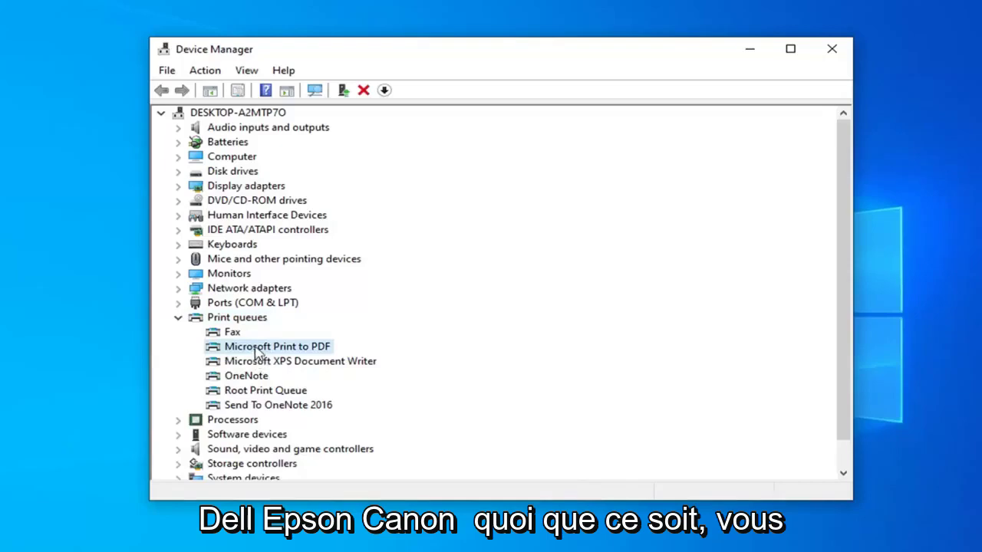
pyautogui.rightClick(256, 361)
# Update the Microsoft XPS Document Writer driver by searching automatically for updated driver software.
pyautogui.click(291, 372)
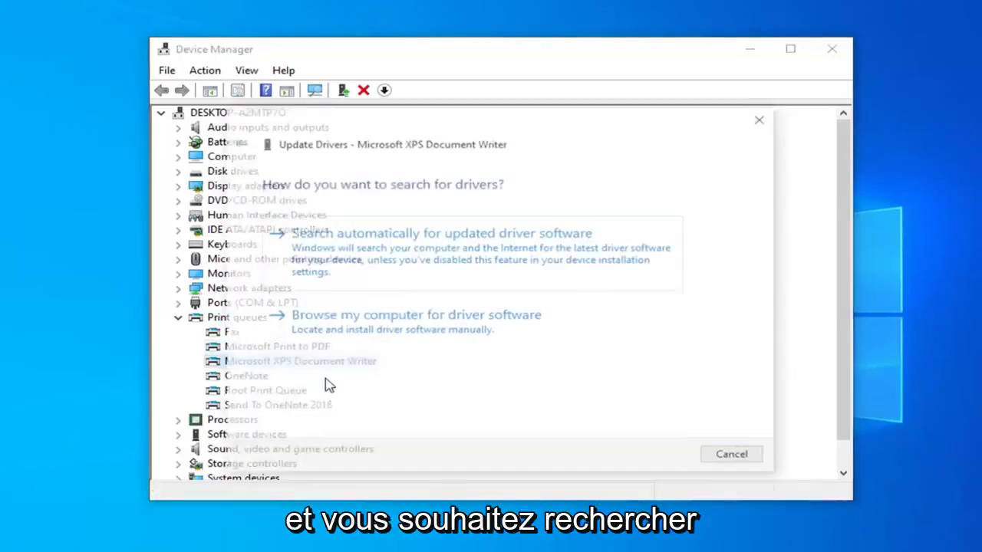
pyautogui.click(373, 258)
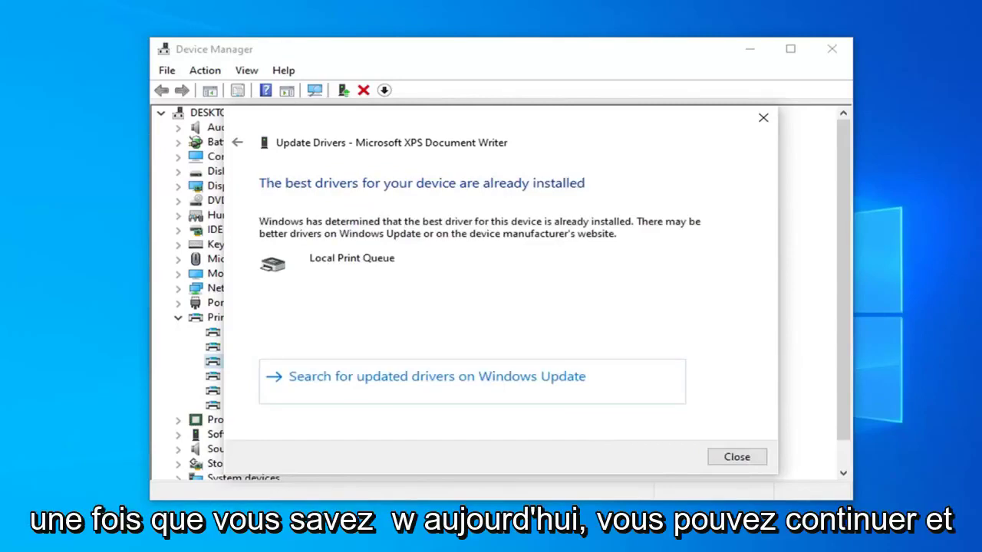
# Close the driver results and Device Manager, then search Start for 'regedit'.
pyautogui.click(736, 458)
pyautogui.click(831, 48)
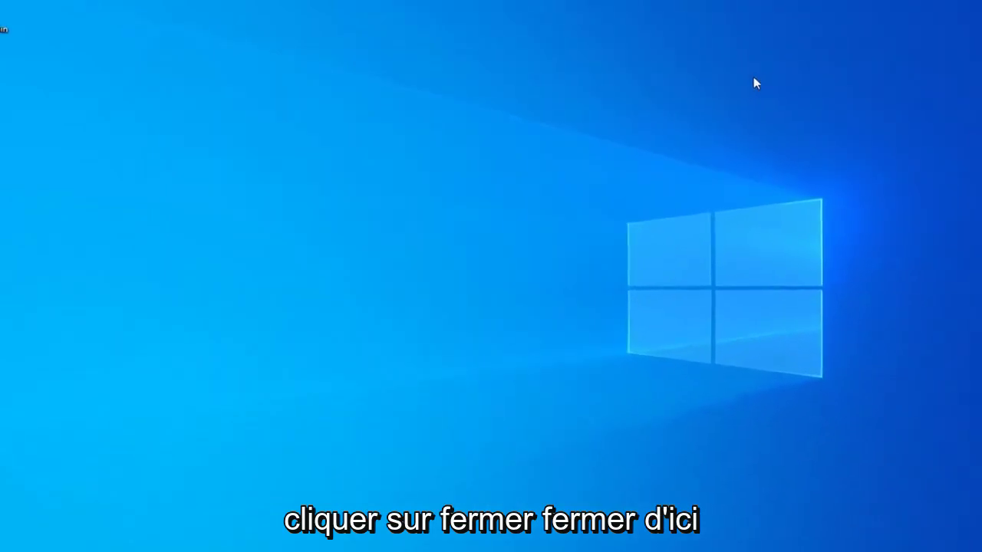
pyautogui.click(11, 541)
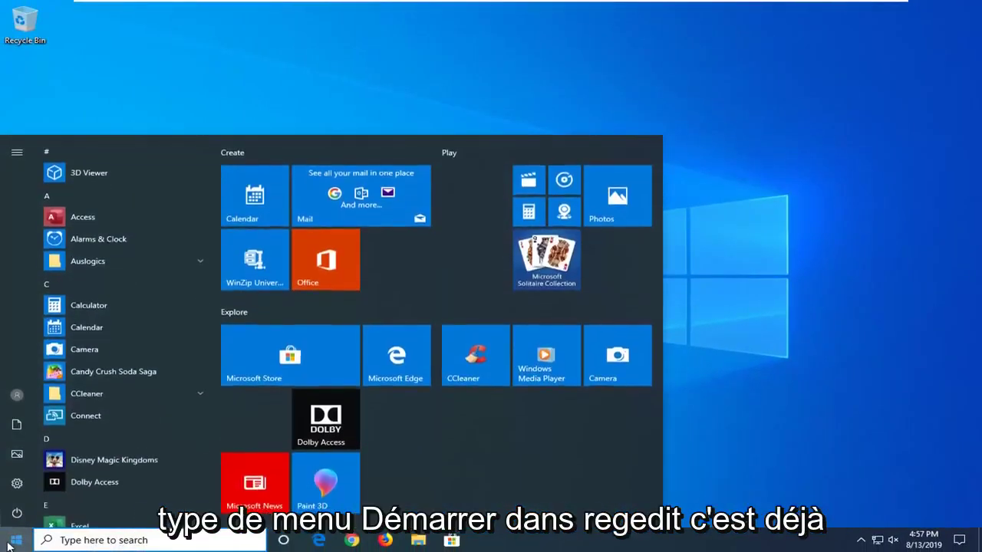
pyautogui.write('regedit')
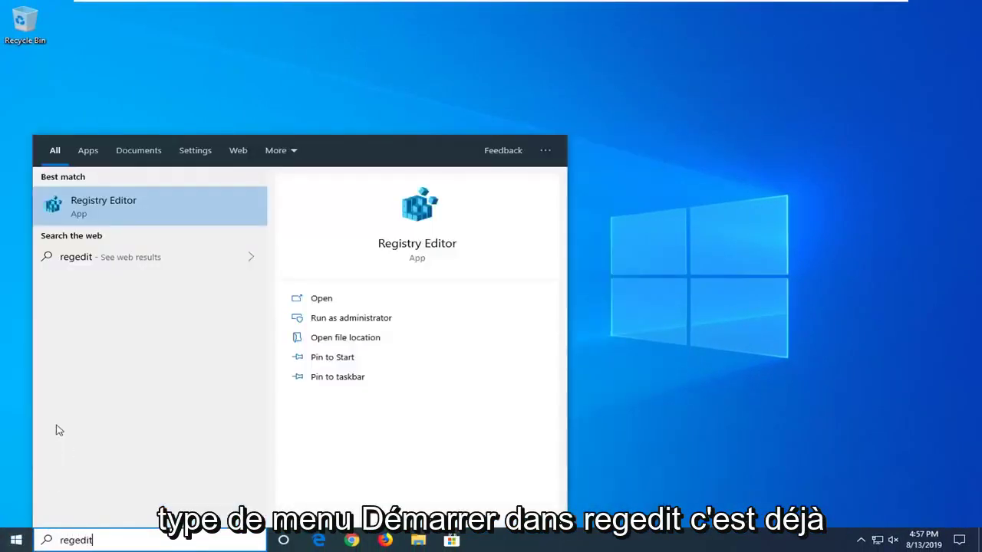
# Run Registry Editor as administrator, approving the permission prompt.
pyautogui.rightClick(111, 214)
pyautogui.click(187, 223)
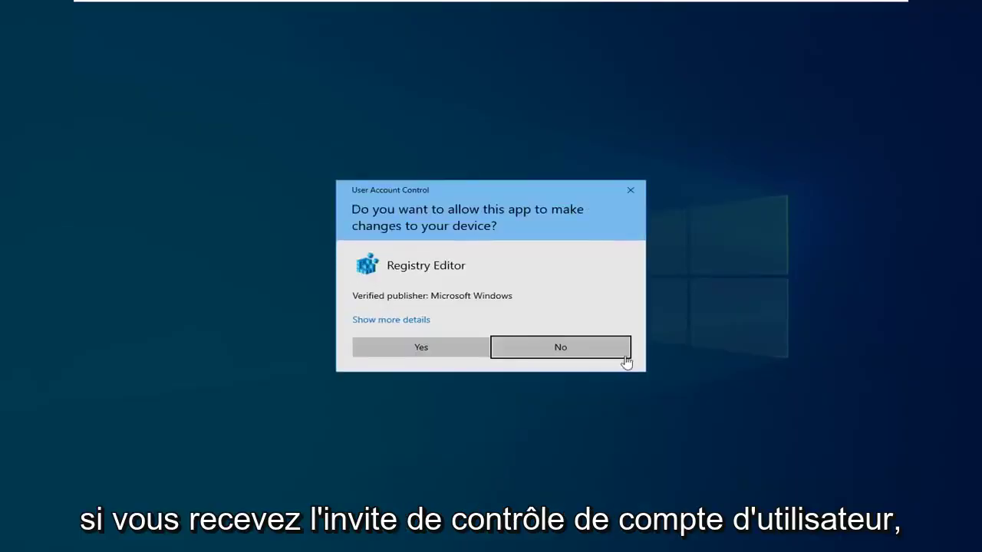
pyautogui.click(406, 349)
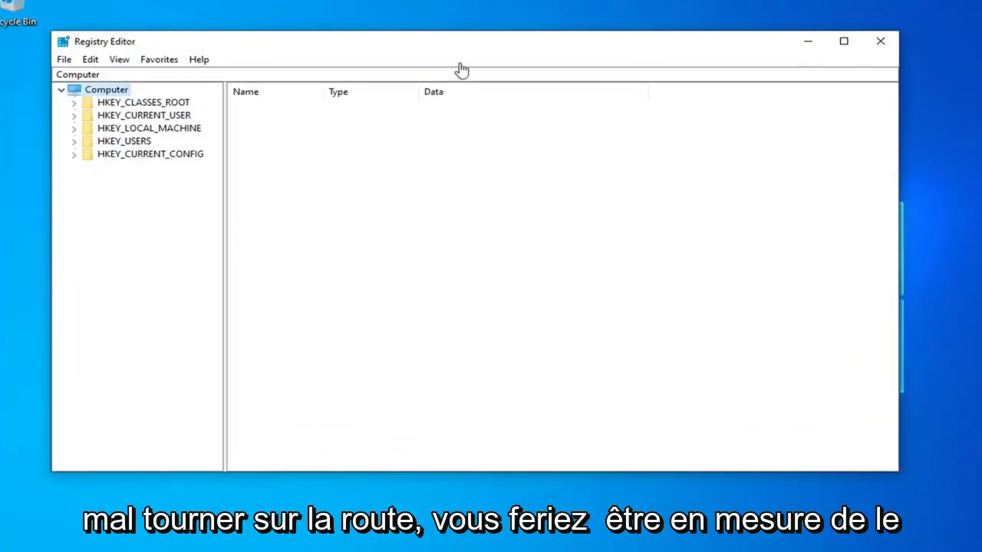
pyautogui.moveTo(444, 42); pyautogui.dragTo(531, 47)
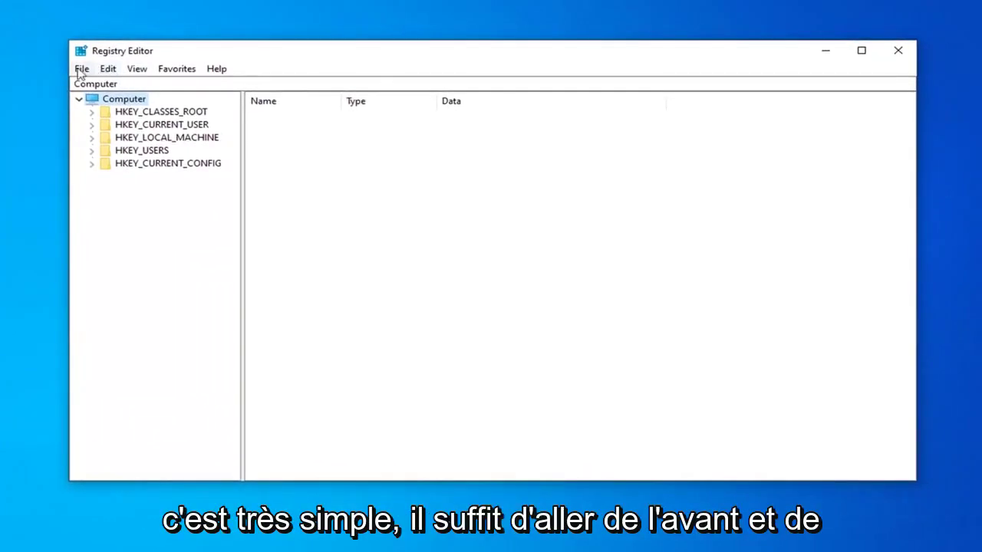
# Export the entire registry, range All, as a backup file.
pyautogui.click(81, 69)
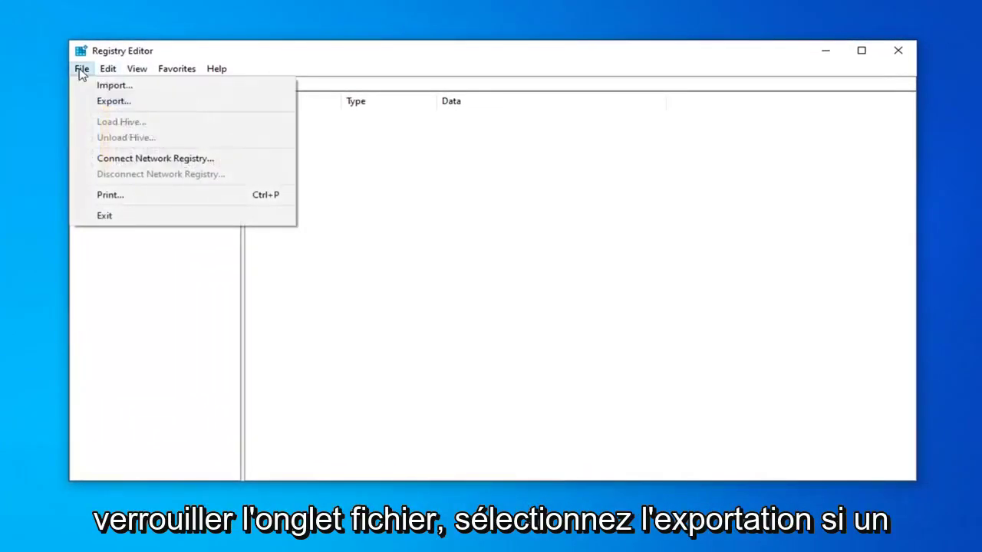
pyautogui.click(104, 101)
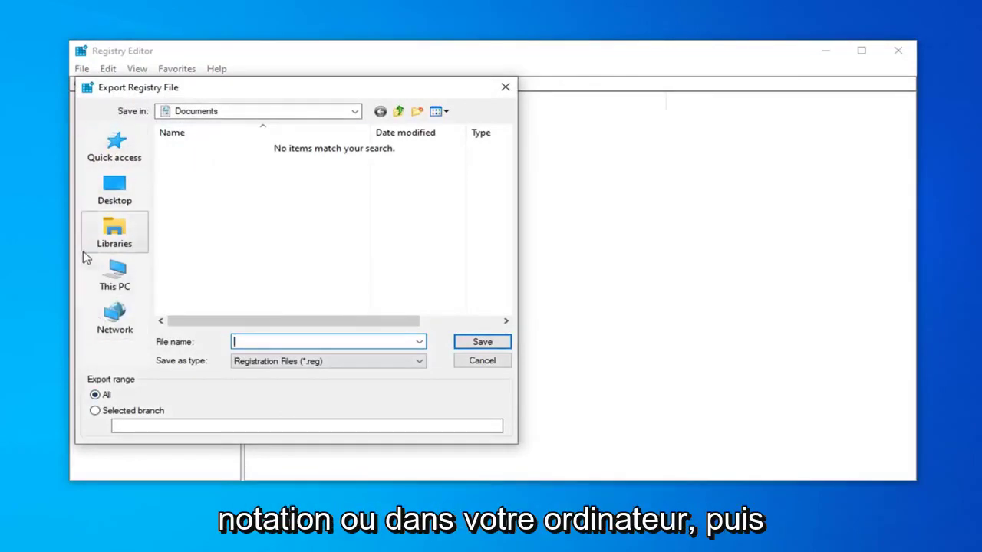
pyautogui.click(483, 359)
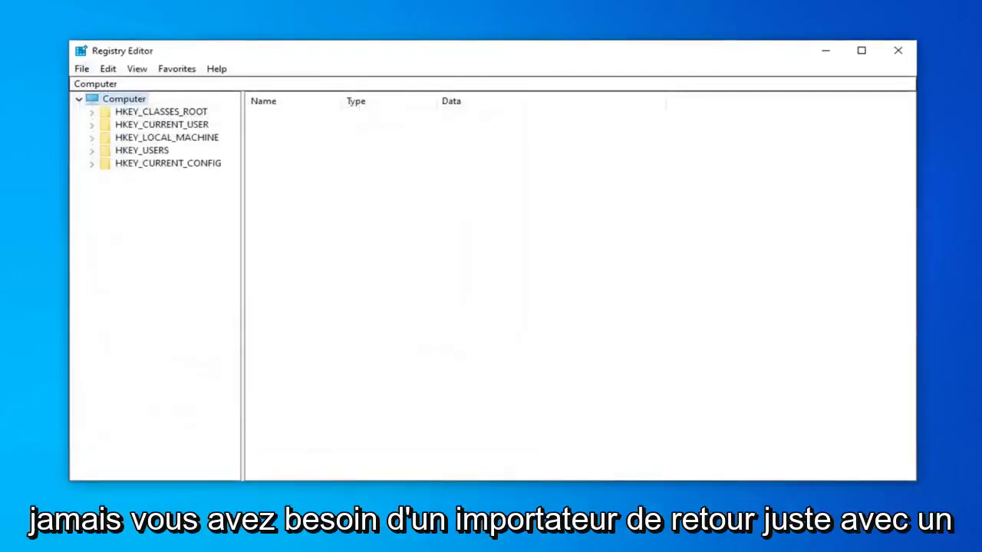
# Bring up the Import Registry File dialog and close it without importing.
pyautogui.click(80, 72)
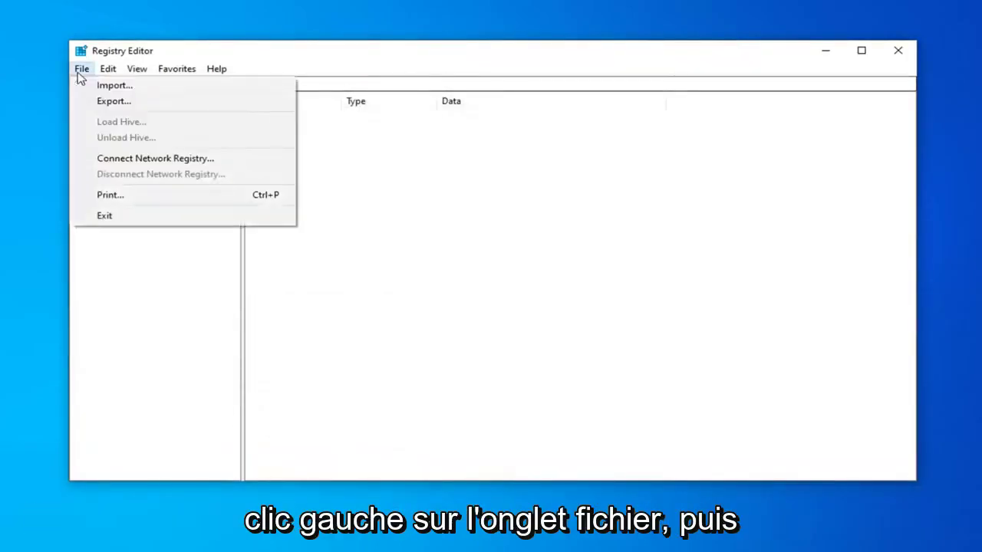
pyautogui.click(111, 85)
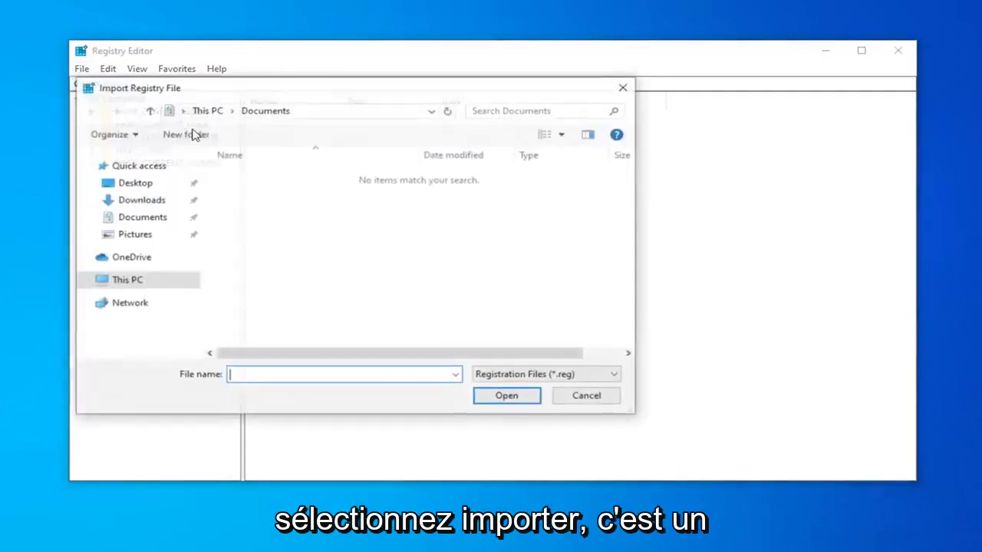
pyautogui.click(624, 88)
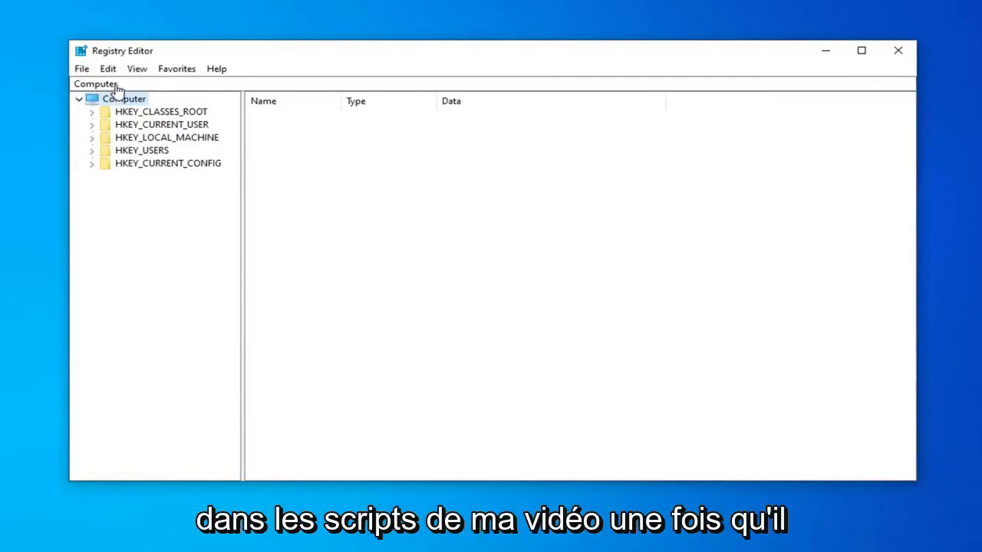
# Replace the 'Computer' address path with the pasted Print Processors key path and go there.
pyautogui.click(84, 83)
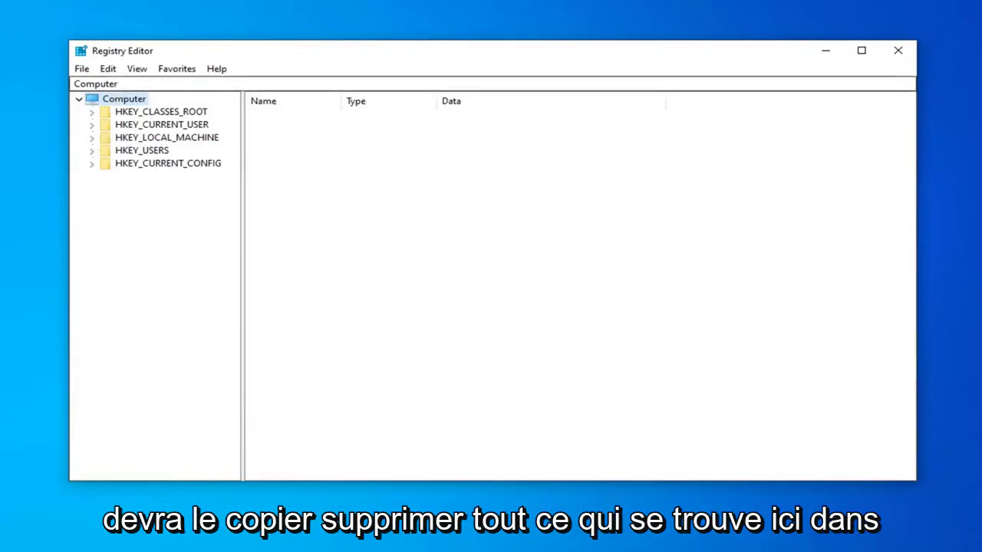
pyautogui.doubleClick(84, 83)
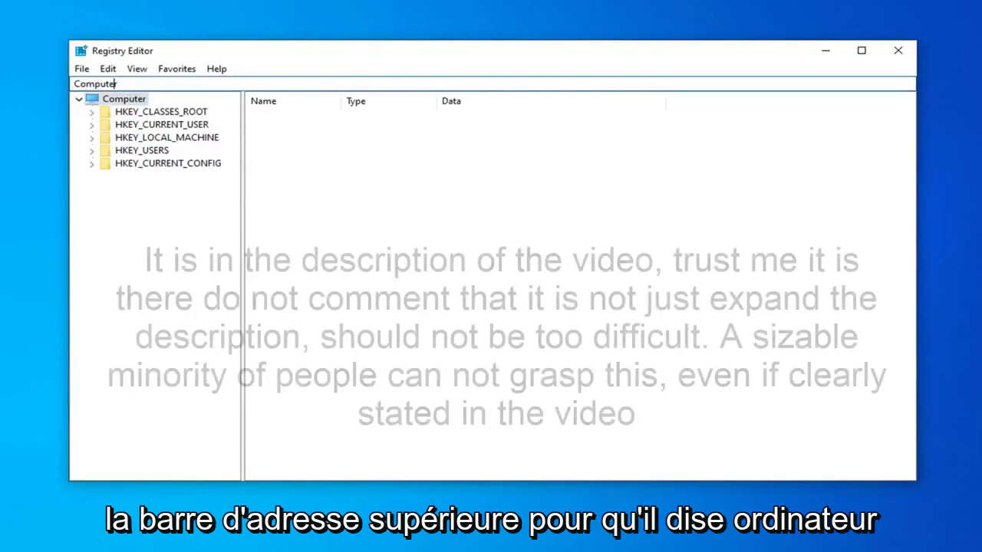
pyautogui.press('BackSpace')
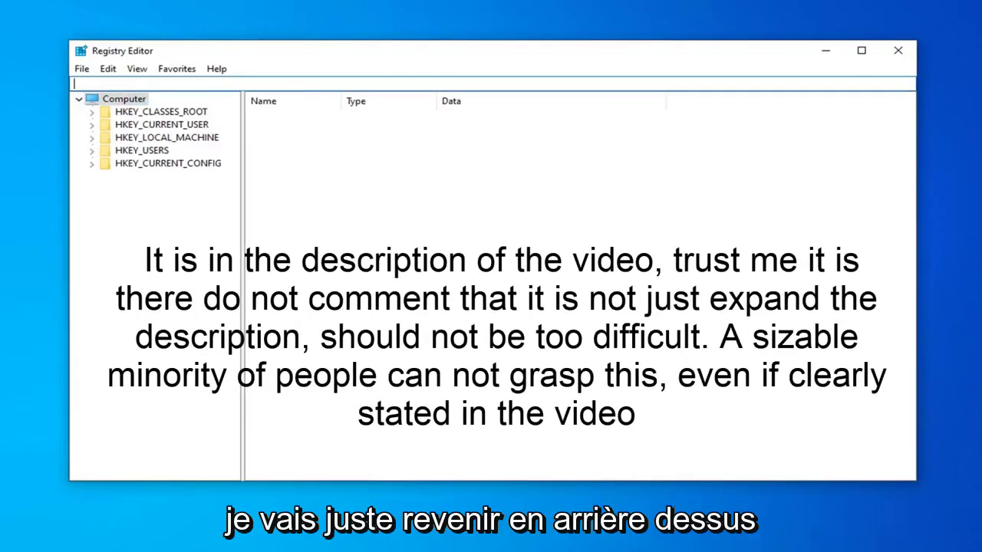
pyautogui.rightClick(110, 84)
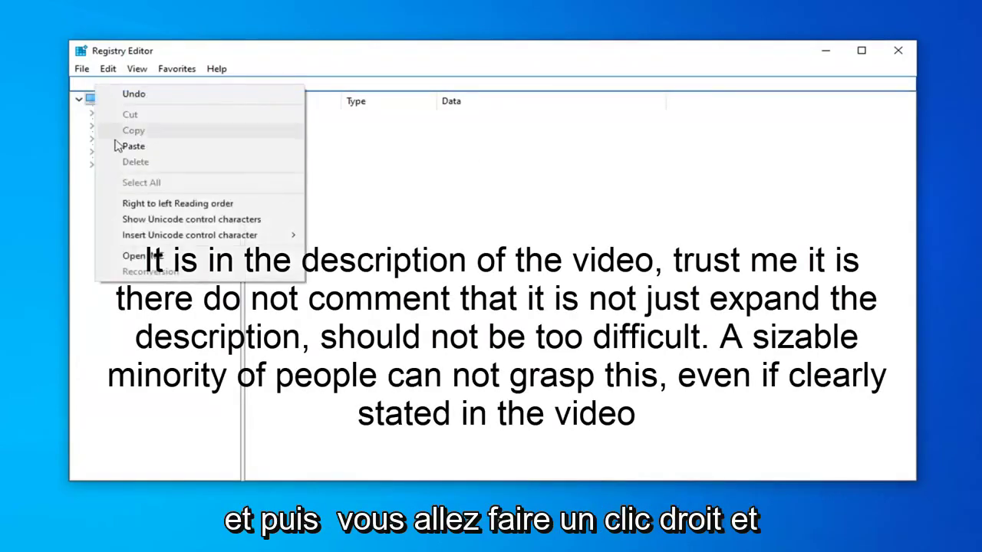
pyautogui.click(116, 145)
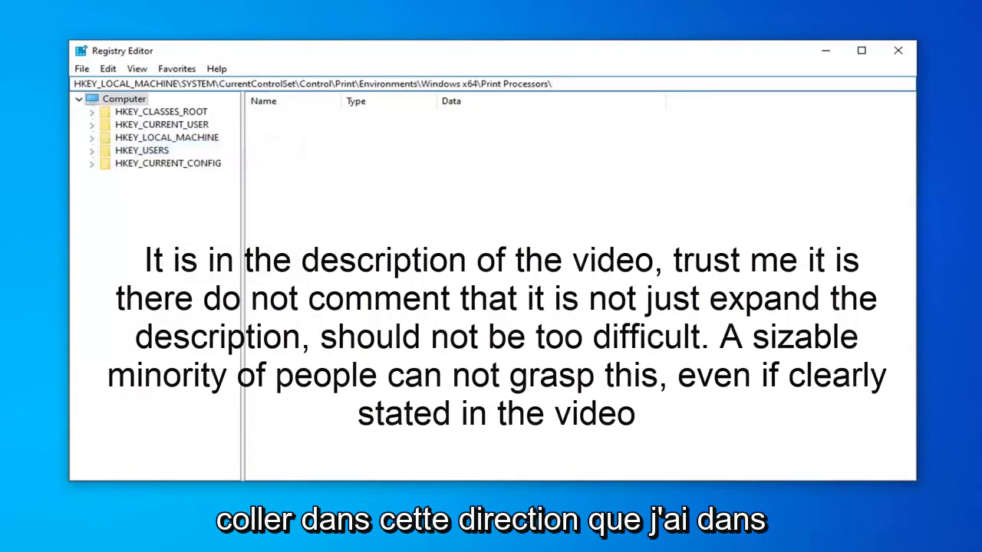
pyautogui.press('Return')
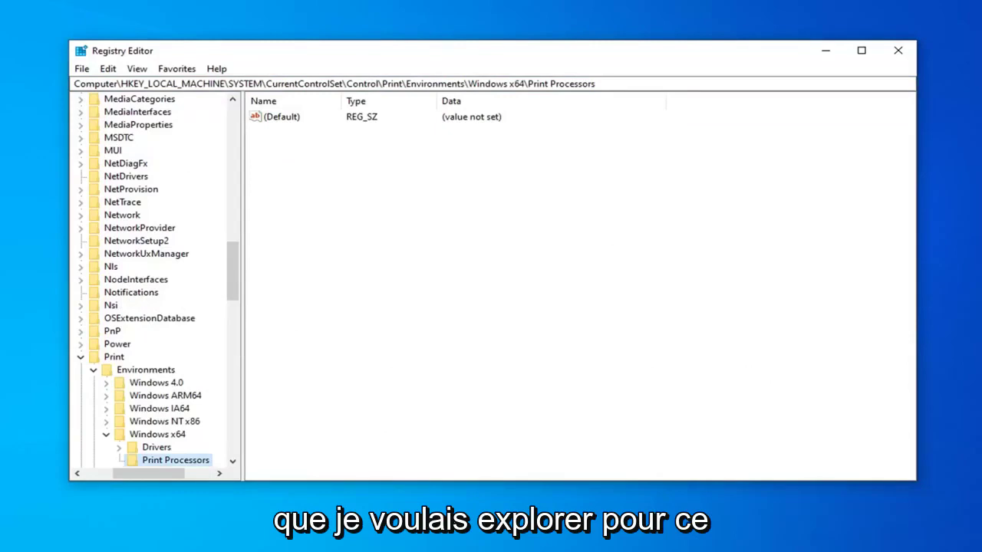
# Rename the winprint key under Print Processors to winprint.old.
pyautogui.scroll(-2, 153, 399)
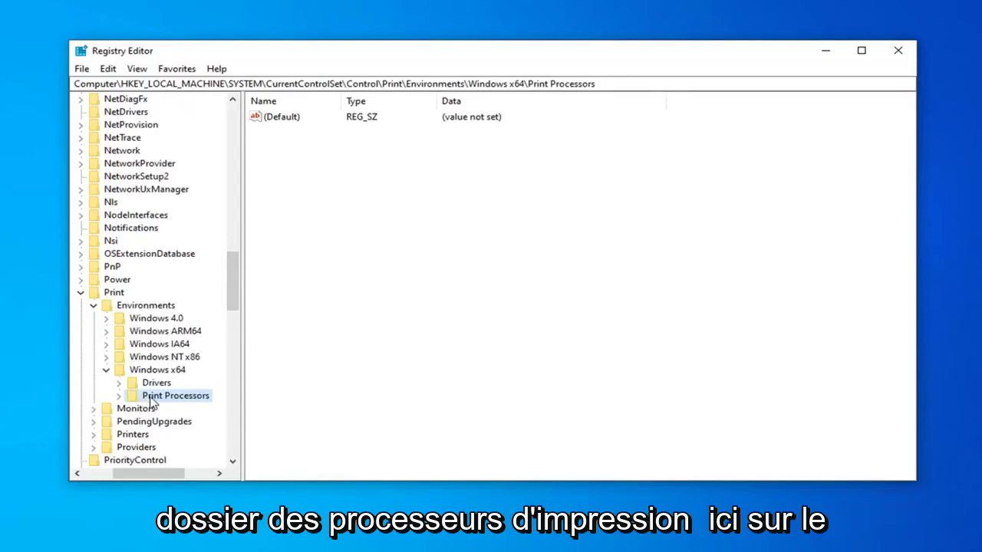
pyautogui.doubleClick(151, 396)
pyautogui.click(161, 414)
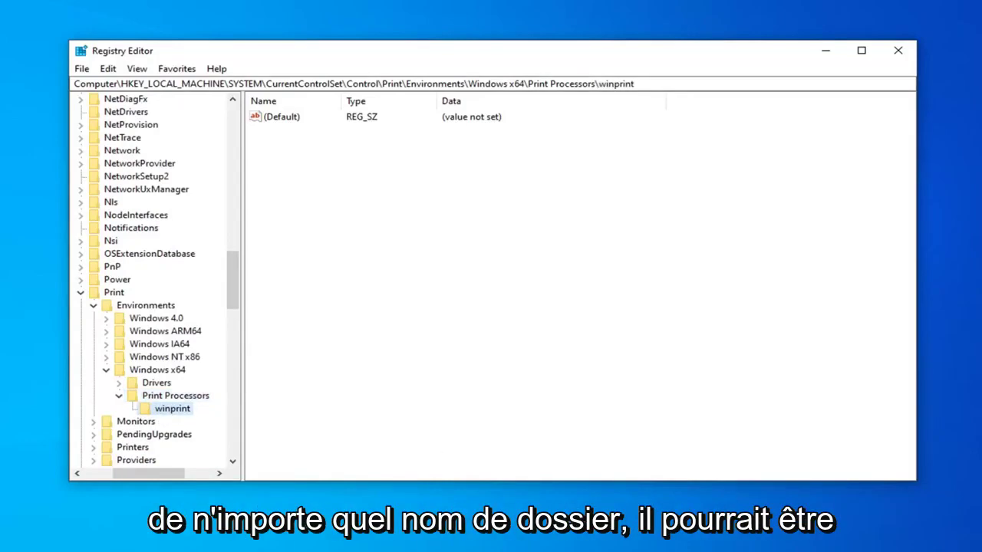
pyautogui.rightClick(164, 413)
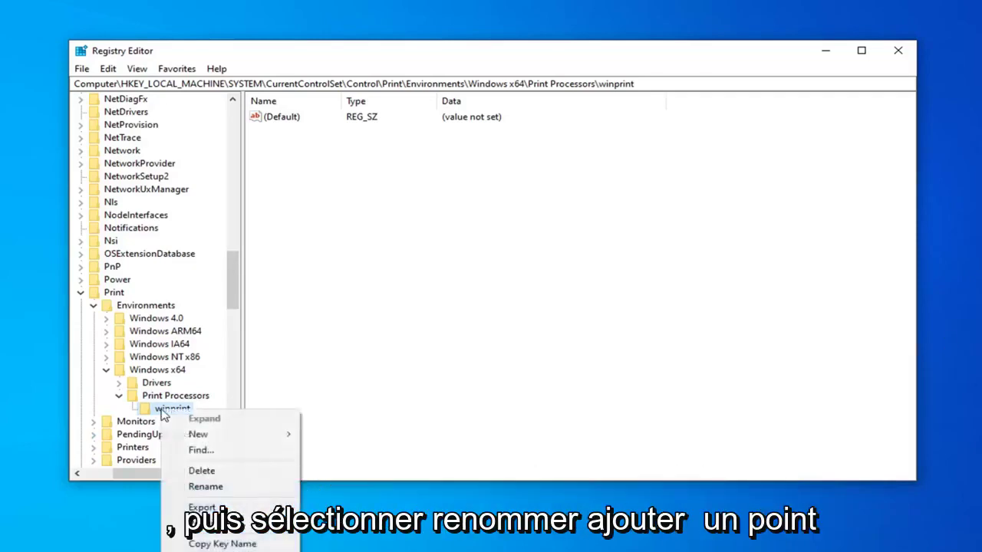
pyautogui.click(206, 486)
pyautogui.press('End')
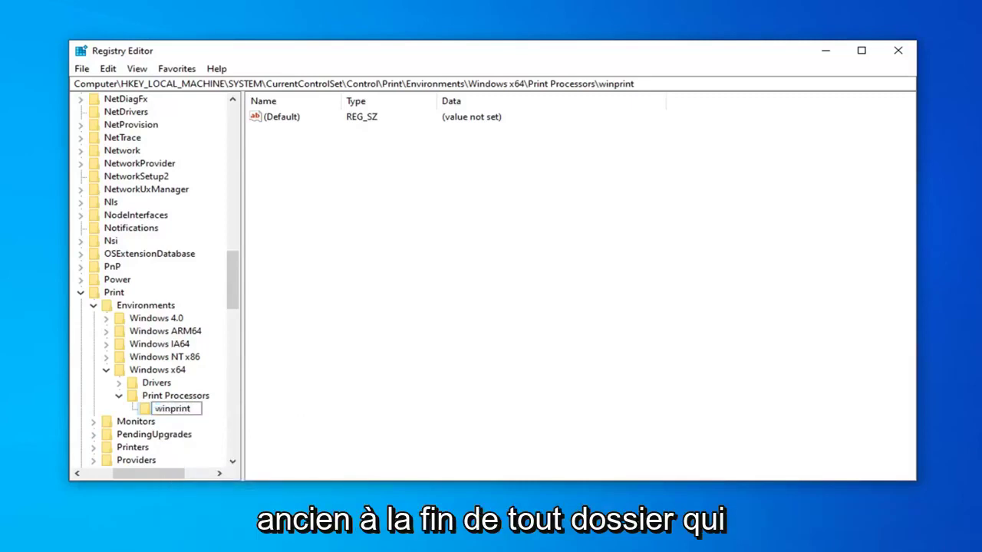
pyautogui.write('.old')
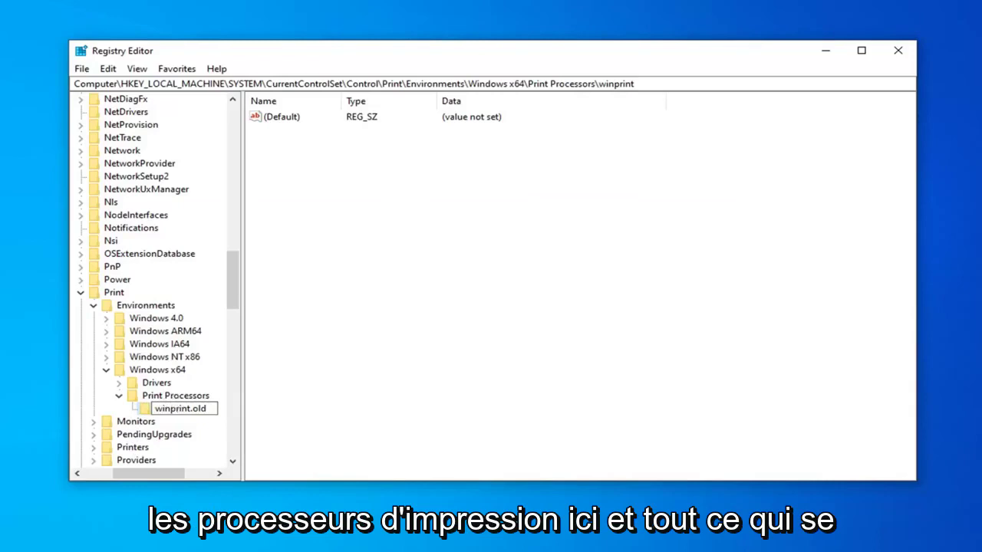
pyautogui.click(119, 396)
# Collapse the tree from Print Processors up to HKEY_LOCAL_MACHINE and close Registry Editor.
pyautogui.click(119, 397)
pyautogui.click(170, 409)
pyautogui.click(132, 398)
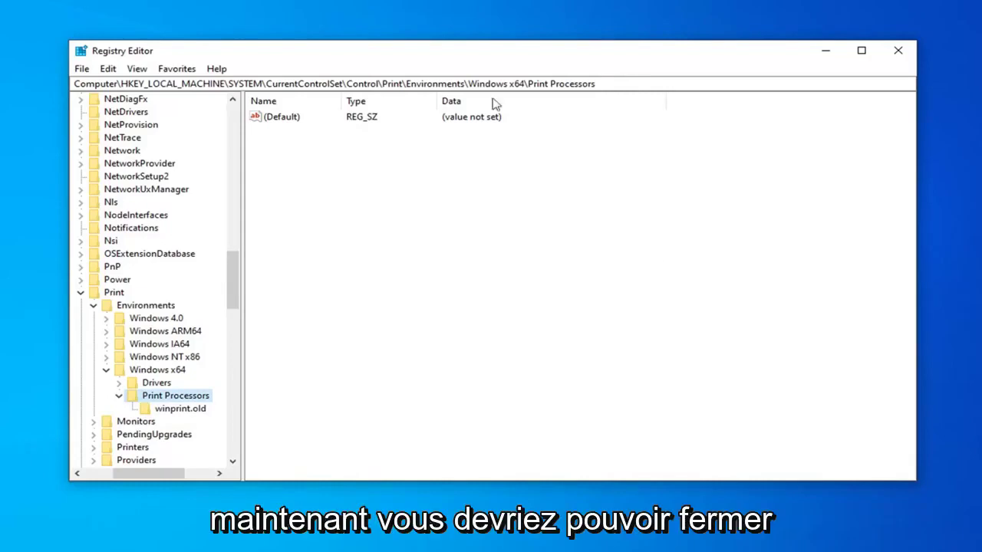
pyautogui.click(81, 292)
pyautogui.scroll(20, 92, 299)
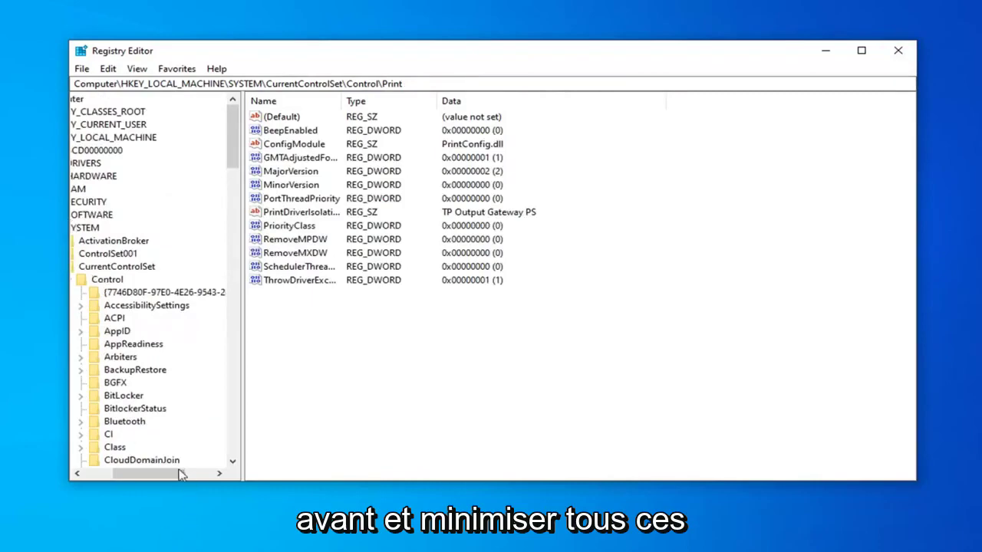
pyautogui.moveTo(181, 475); pyautogui.dragTo(79, 460)
pyautogui.click(129, 279)
pyautogui.click(117, 266)
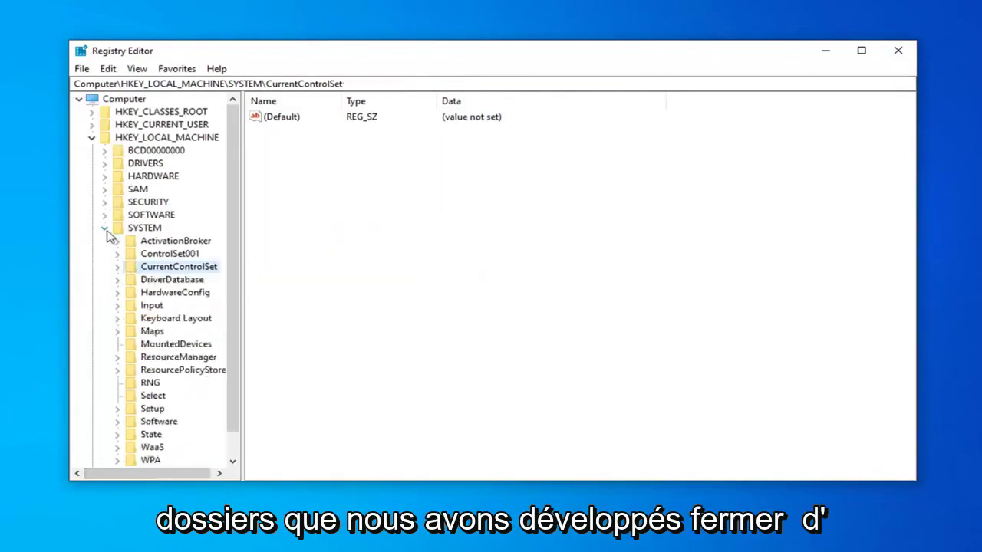
pyautogui.click(105, 229)
pyautogui.click(92, 137)
pyautogui.click(898, 51)
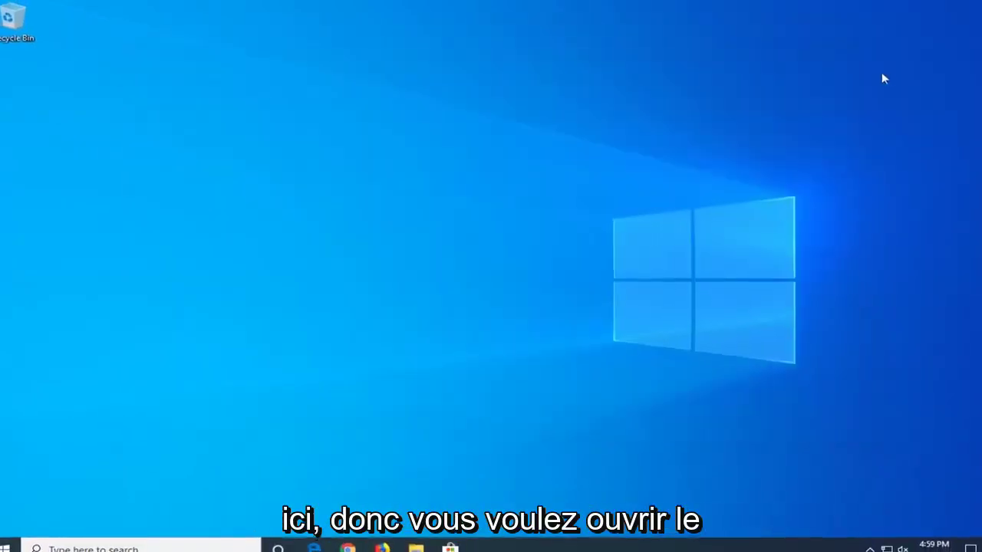
# Search Start for 'services' and launch the Services app.
pyautogui.click(4, 548)
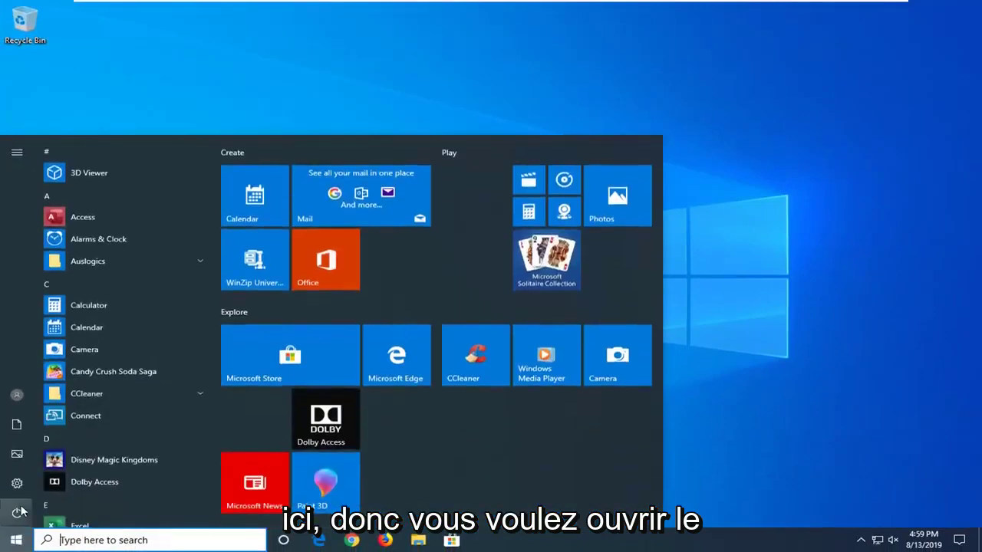
pyautogui.write('services')
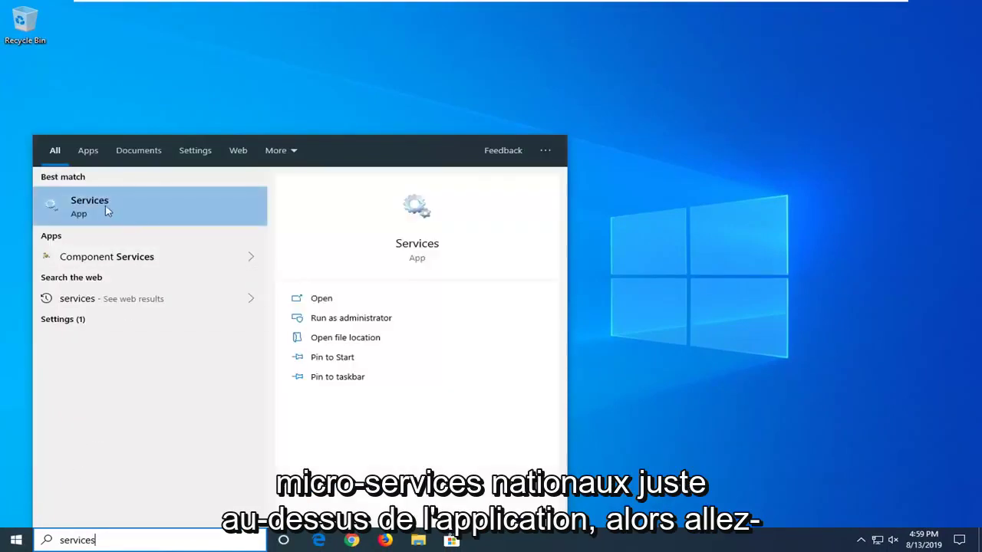
pyautogui.click(106, 209)
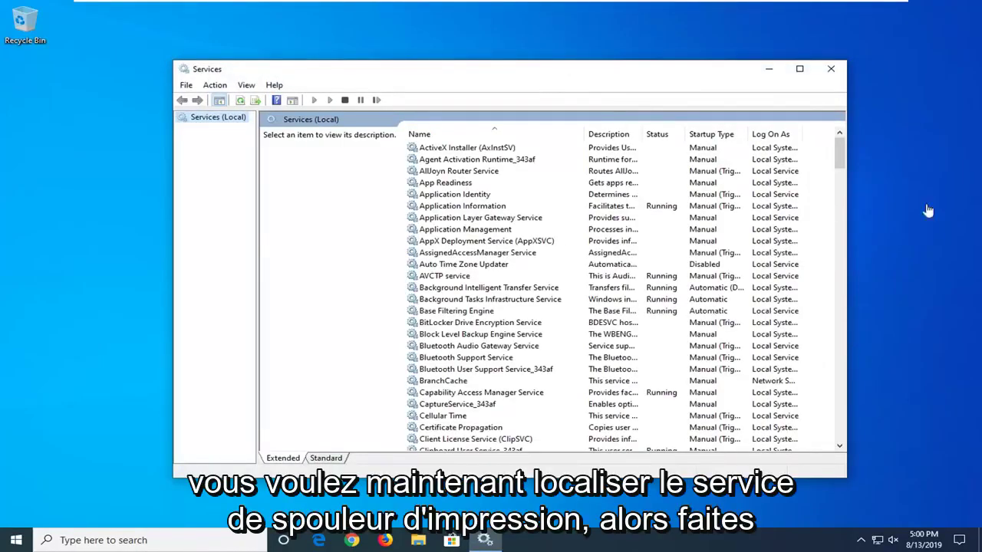
# Restart the Print Spooler service, then close the Services window.
pyautogui.scroll(-20, 464, 350)
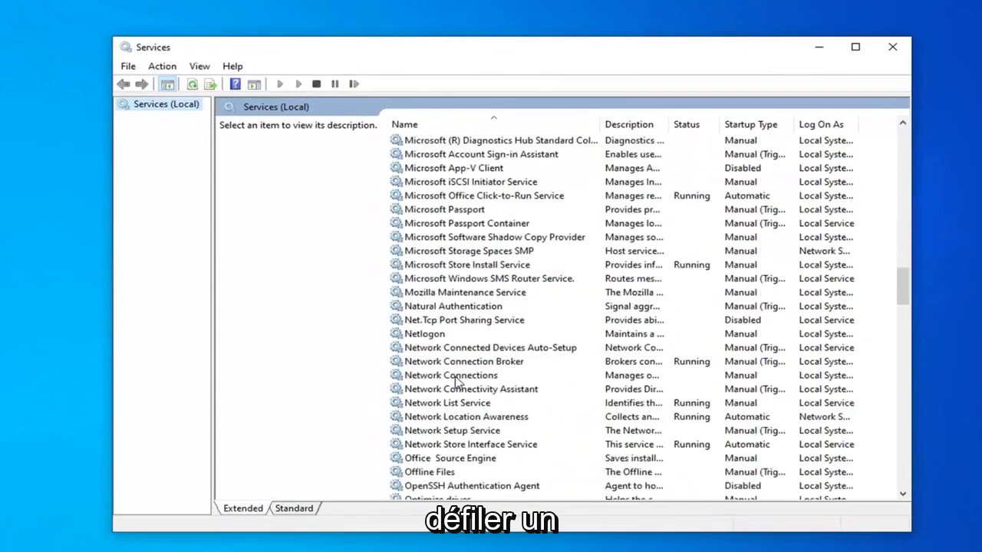
pyautogui.scroll(-8, 457, 381)
pyautogui.click(429, 336)
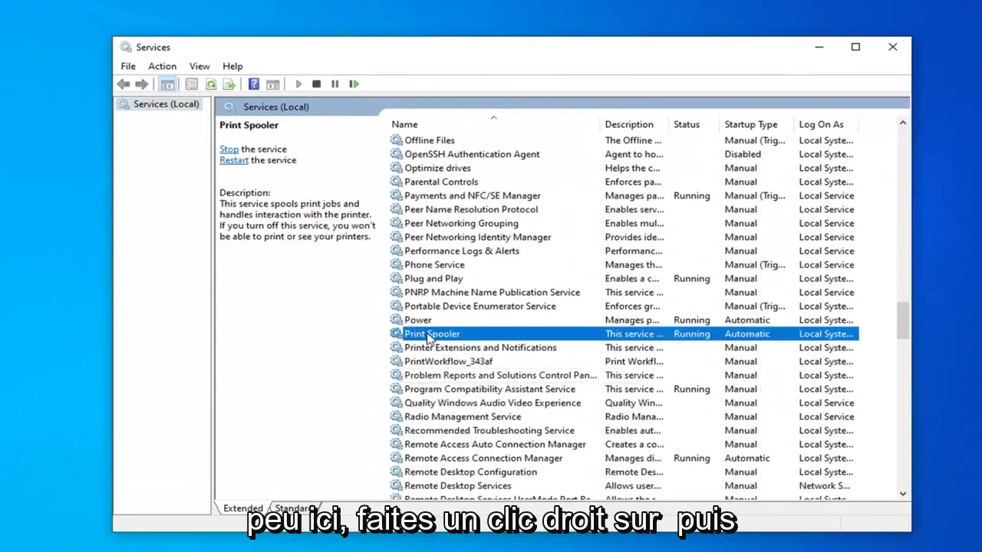
pyautogui.rightClick(429, 339)
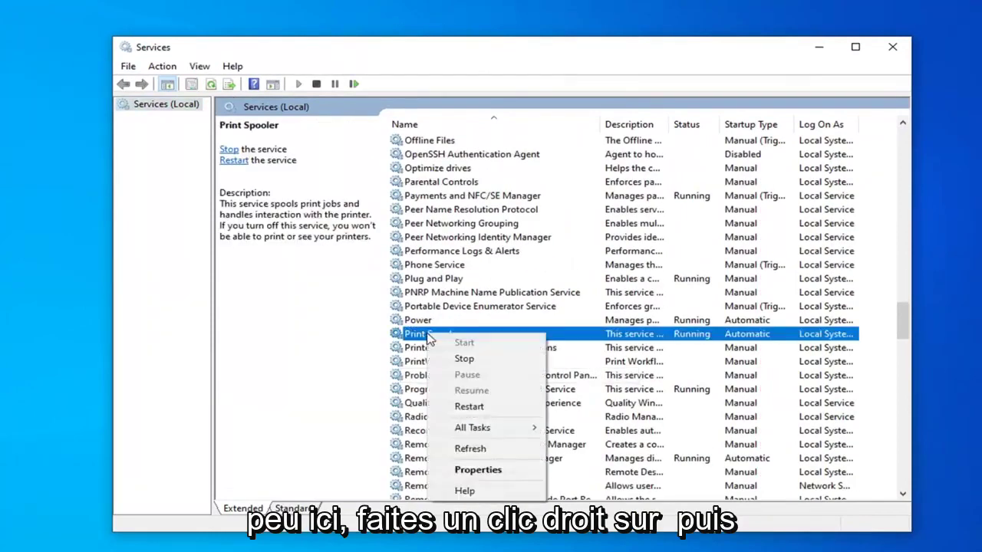
pyautogui.click(469, 407)
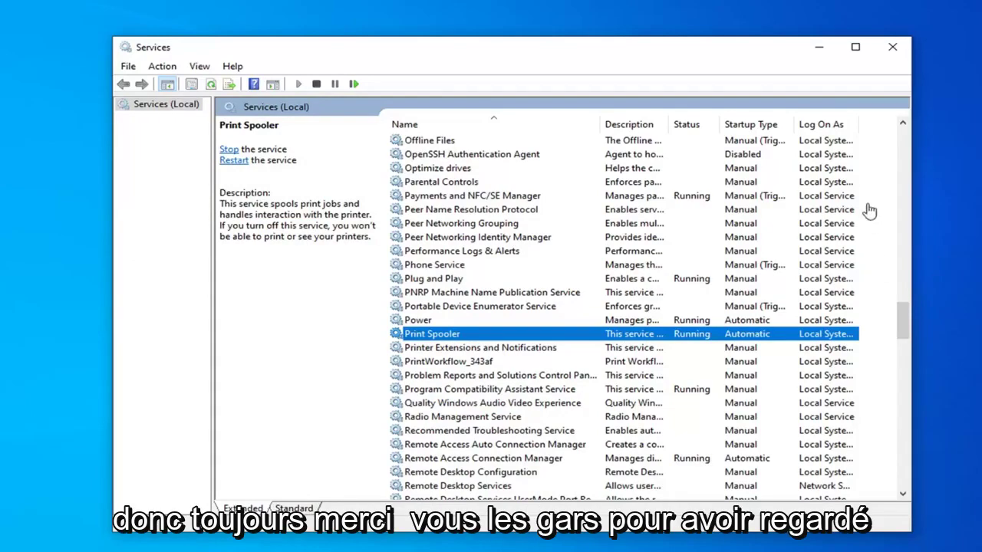
pyautogui.click(891, 47)
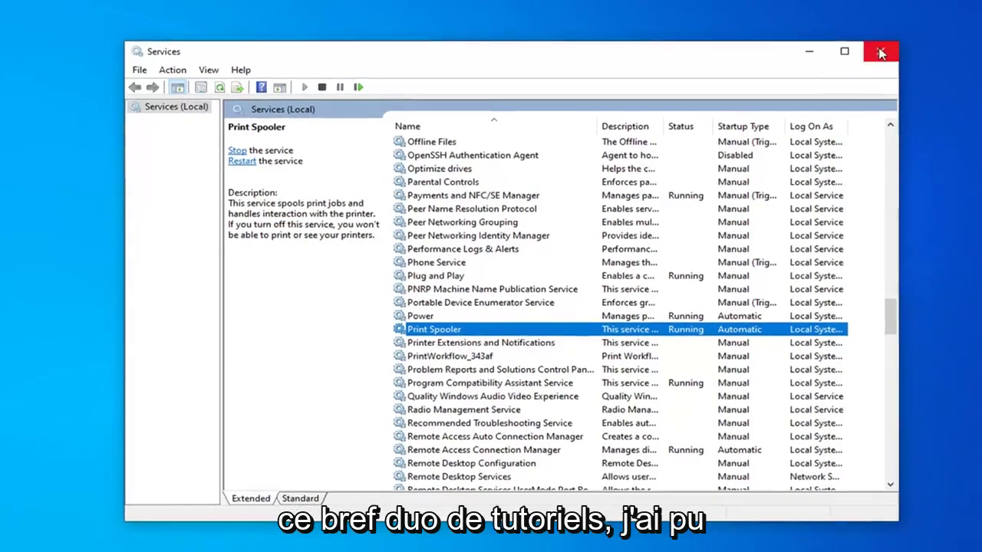